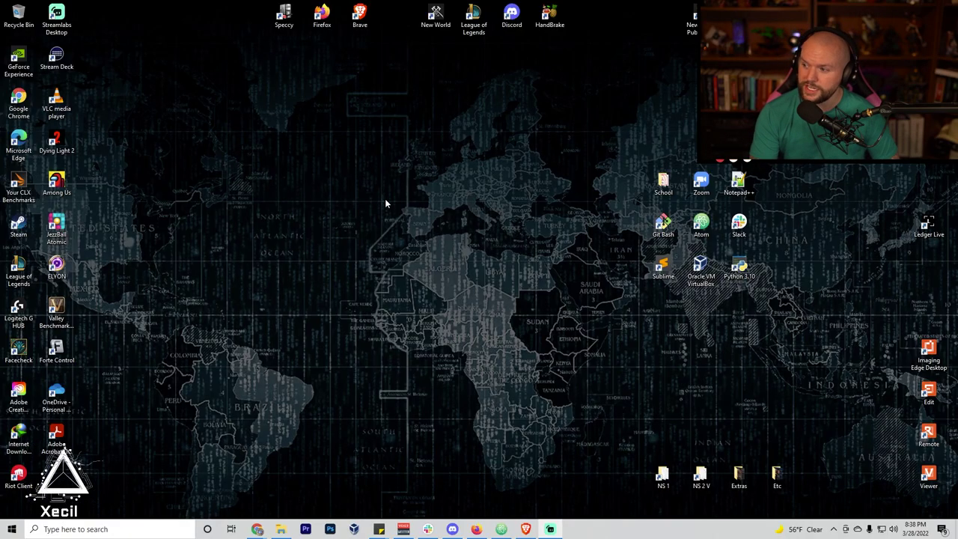
- Launch Task Manager from the taskbar and expand it to the full Processes view with resource usage
right_click(589, 531)
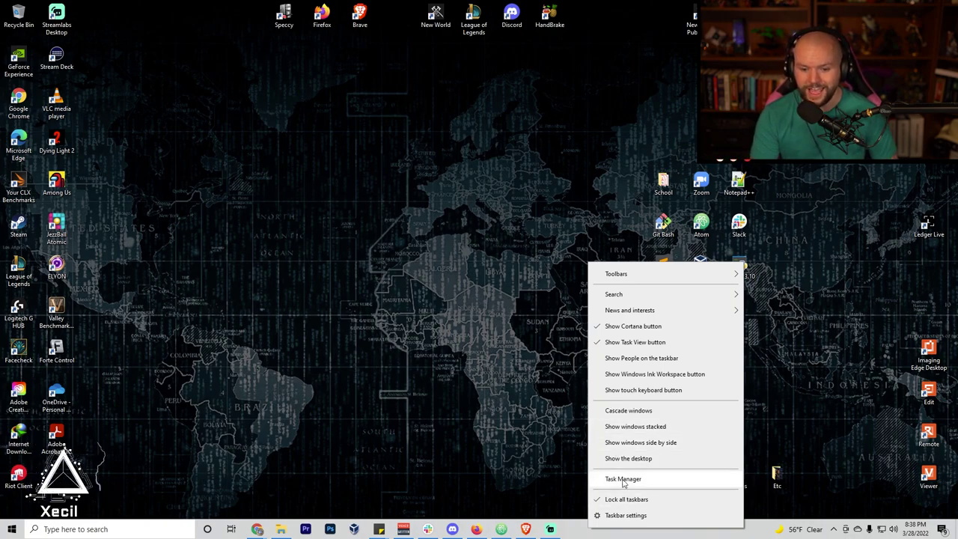
left_click(623, 479)
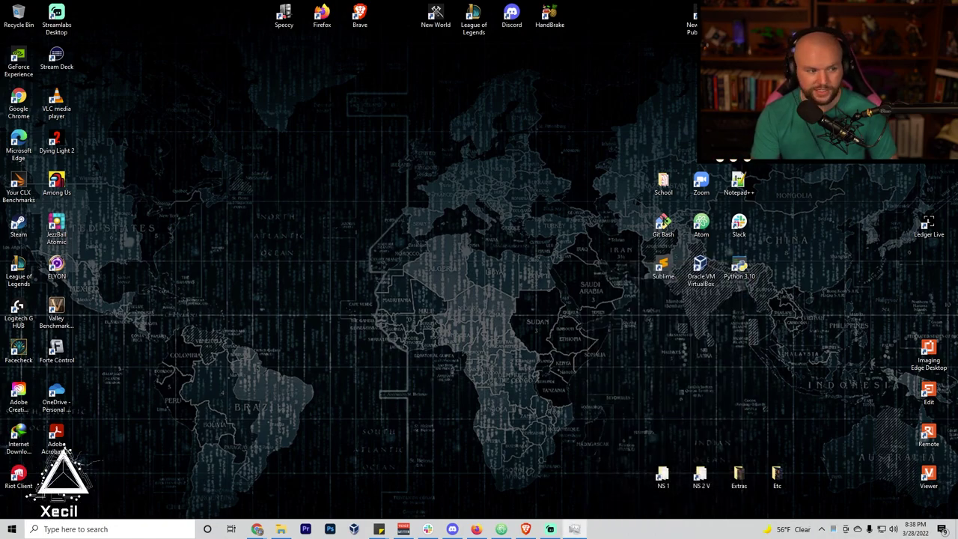
left_click_drag(295, 119, 456, 110)
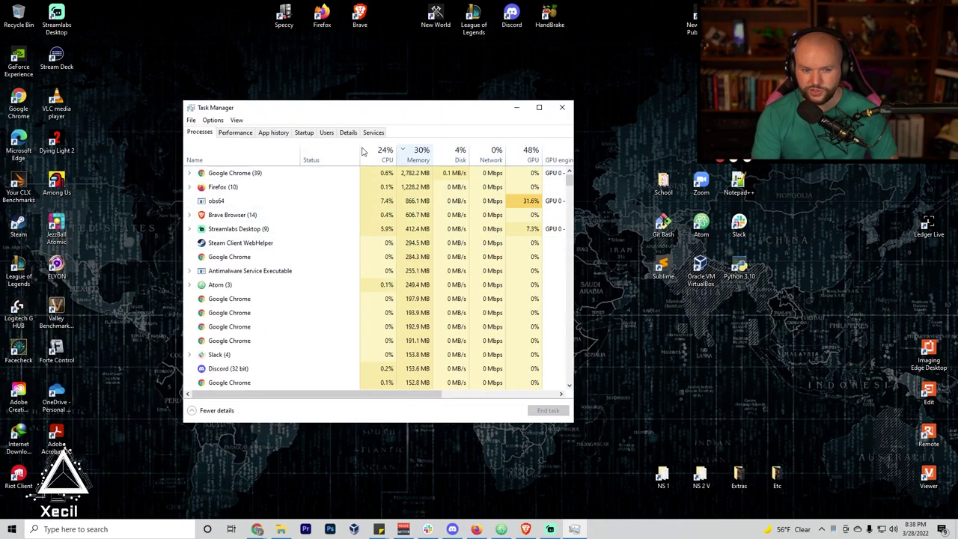
left_click(241, 133)
left_click(194, 136)
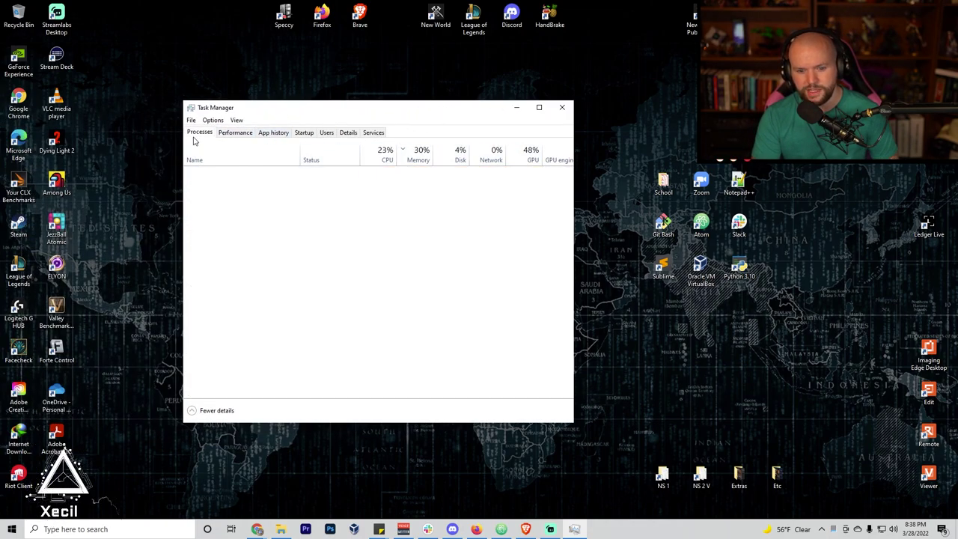
left_click(193, 413)
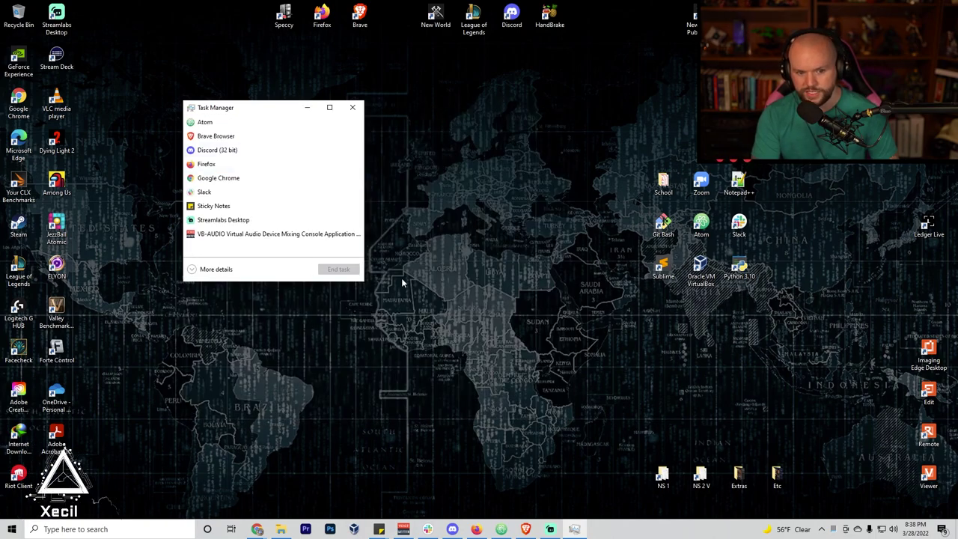
left_click(207, 271)
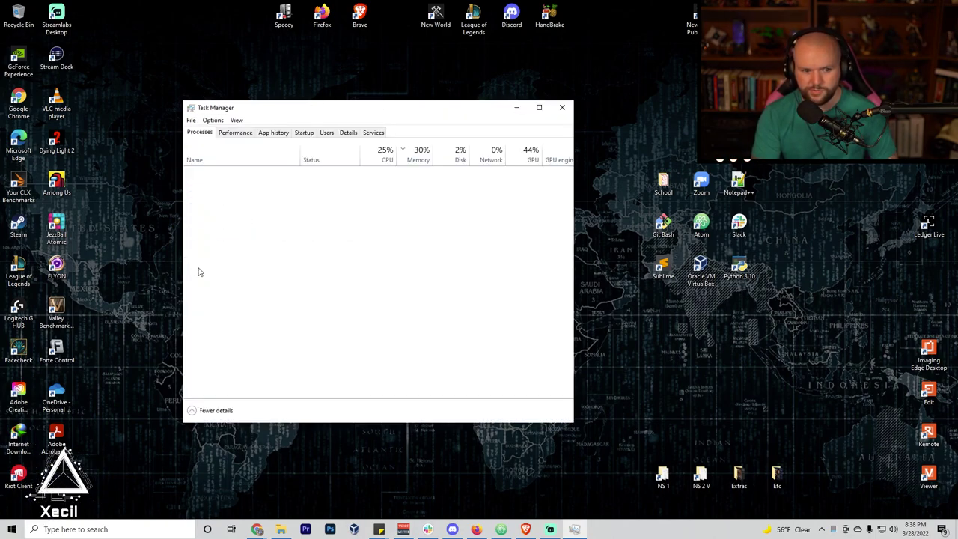
- Show the Performance > Memory page: 64 GB at 3200 MHz, 4 of 4 slots used
left_click(230, 135)
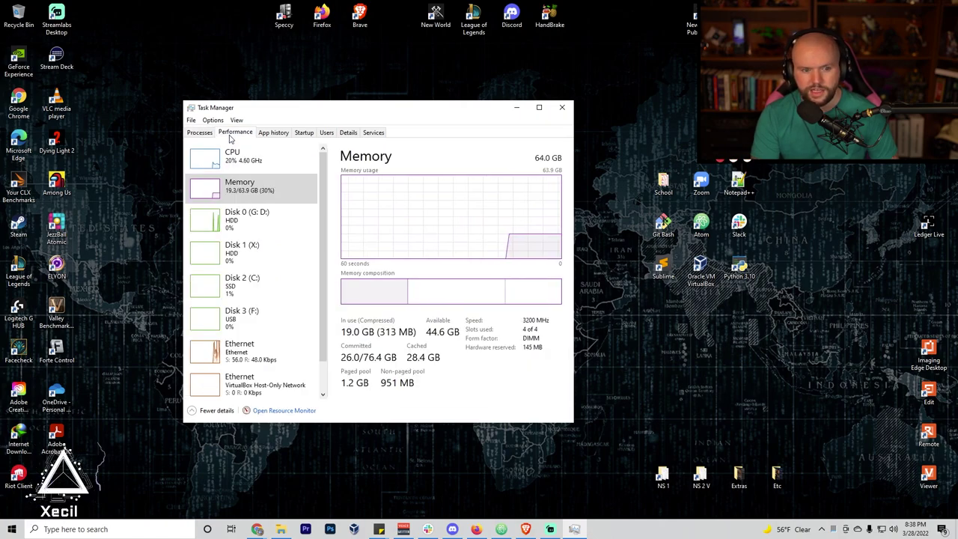
left_click(243, 155)
left_click(251, 185)
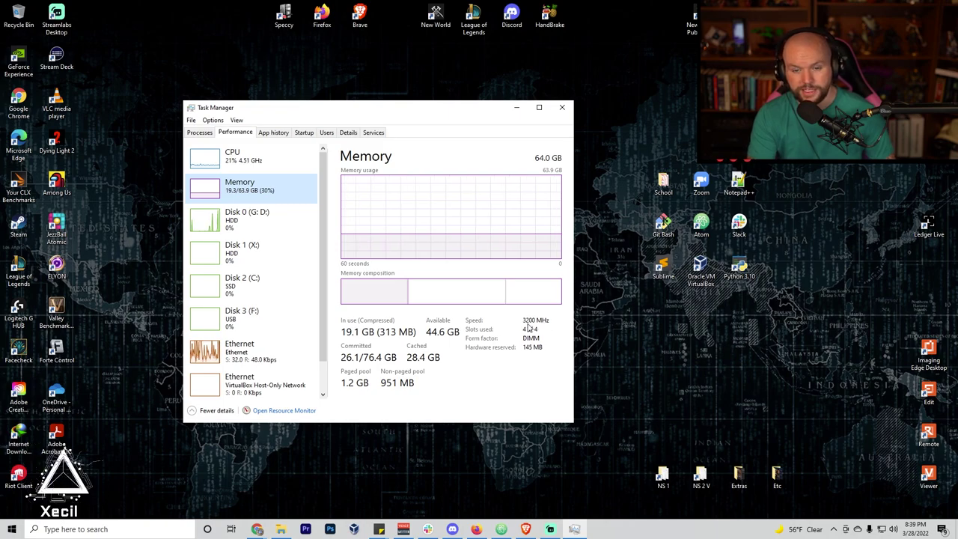
left_click(277, 29)
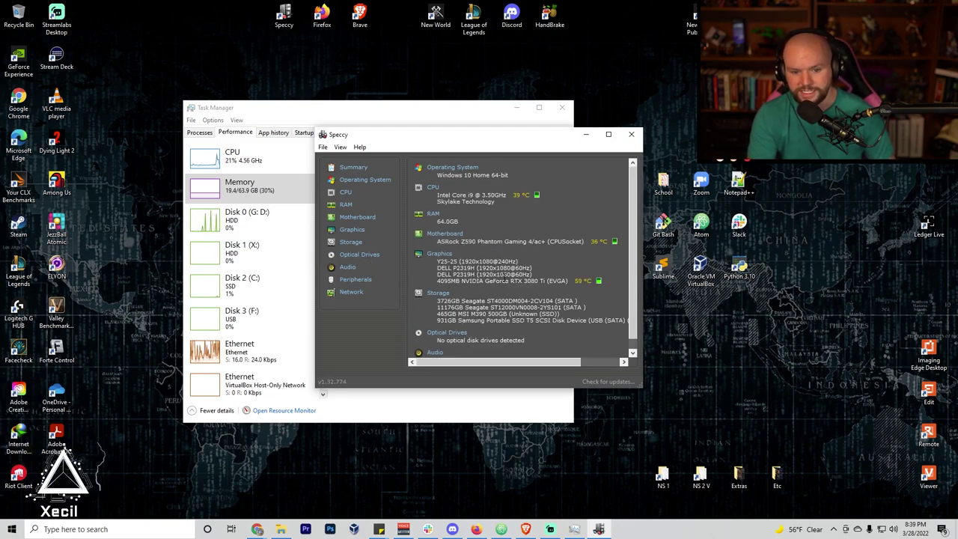
left_click(629, 136)
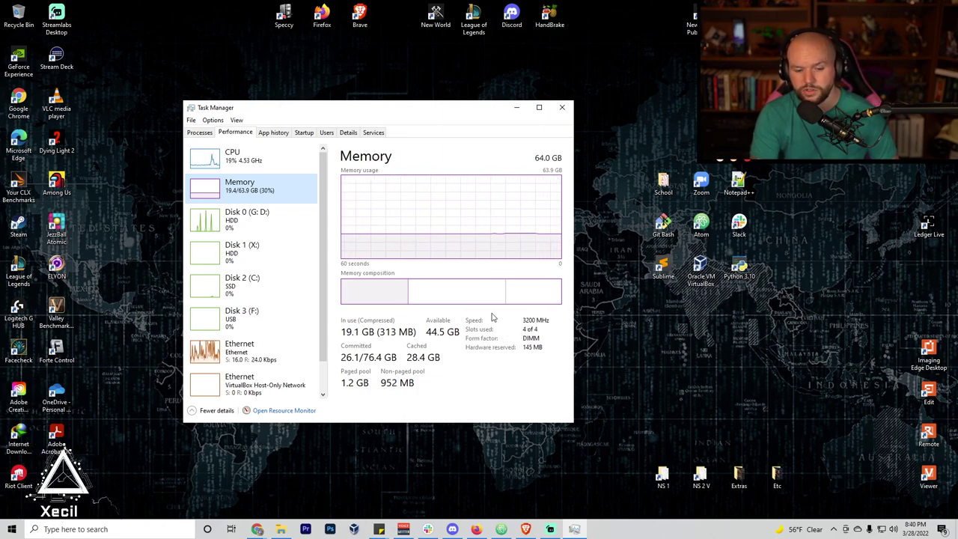
- Bring the PCWorld XMP article forward and scroll to its 'How to enable XMP' section
left_click(525, 529)
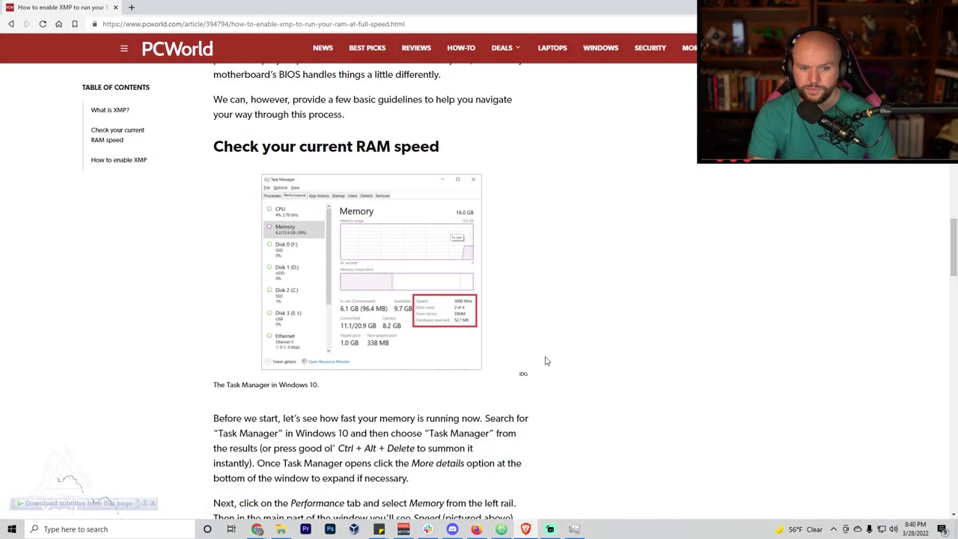
scroll(540, 341, "down", 2)
scroll(449, 285, "down", 3)
scroll(297, 168, "down", 1)
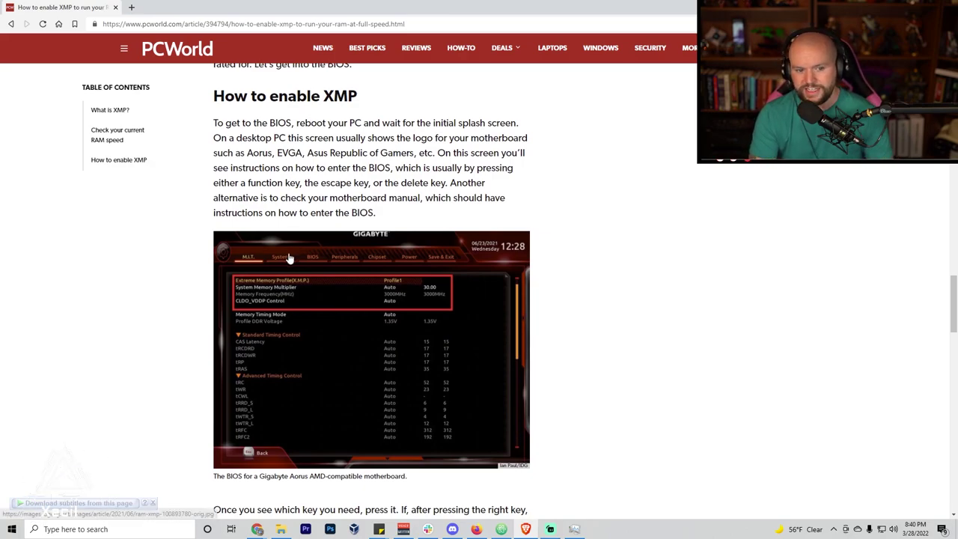
left_click(194, 23)
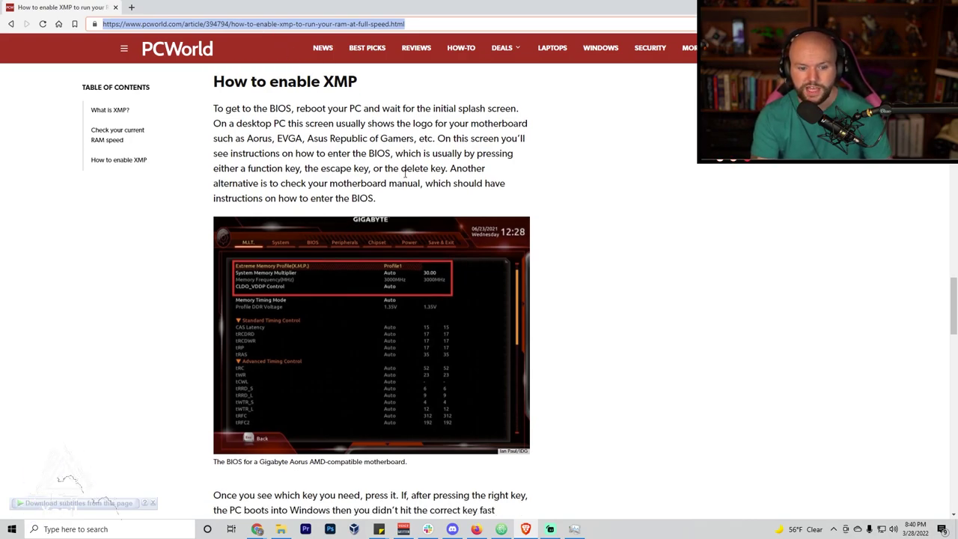
scroll(405, 174, "down", 4)
scroll(406, 174, "up", 2)
scroll(405, 173, "up", 3)
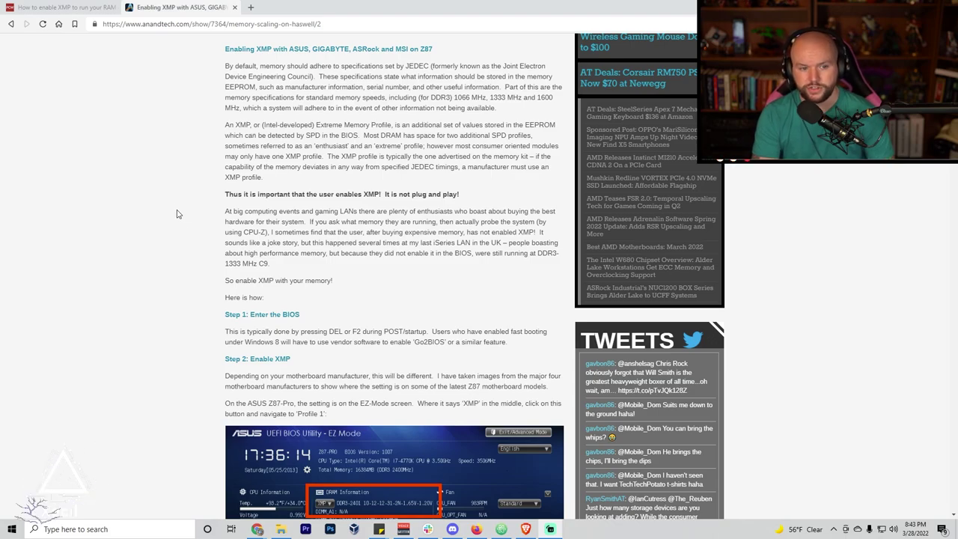
- Scroll through the AnandTech 'Step 2: Enable XMP' ASUS and ASRock BIOS screenshots
scroll(191, 188, "down", 2)
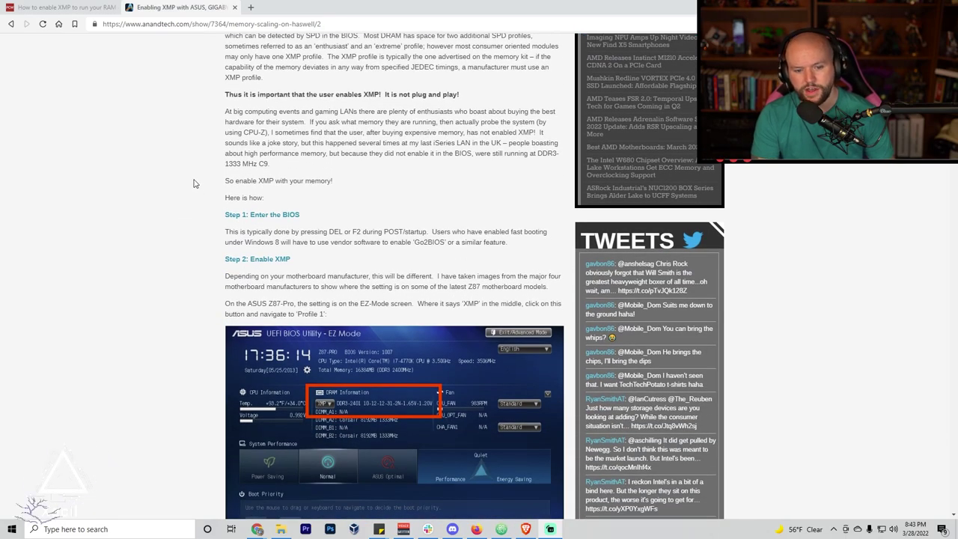
scroll(177, 188, "down", 1)
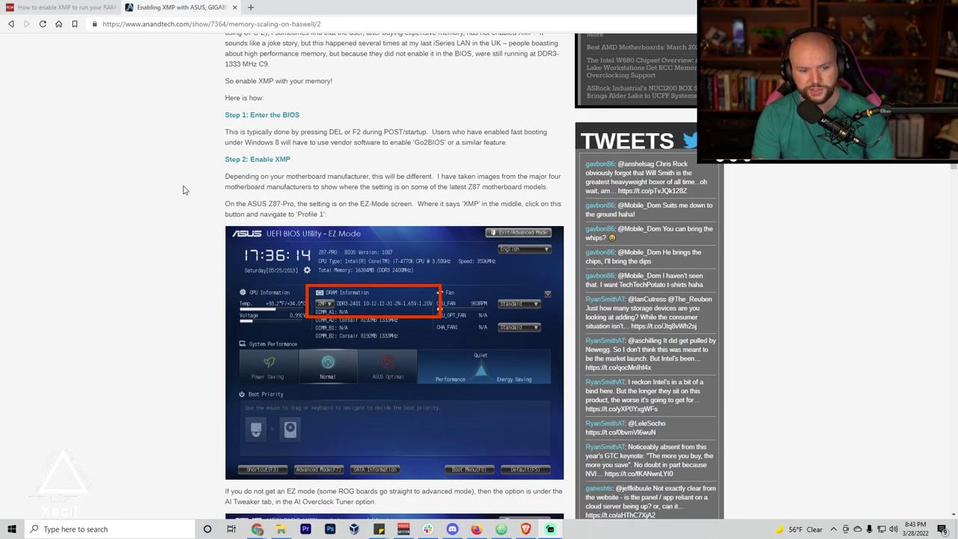
scroll(187, 193, "down", 2)
scroll(188, 180, "down", 1)
scroll(190, 195, "up", 2)
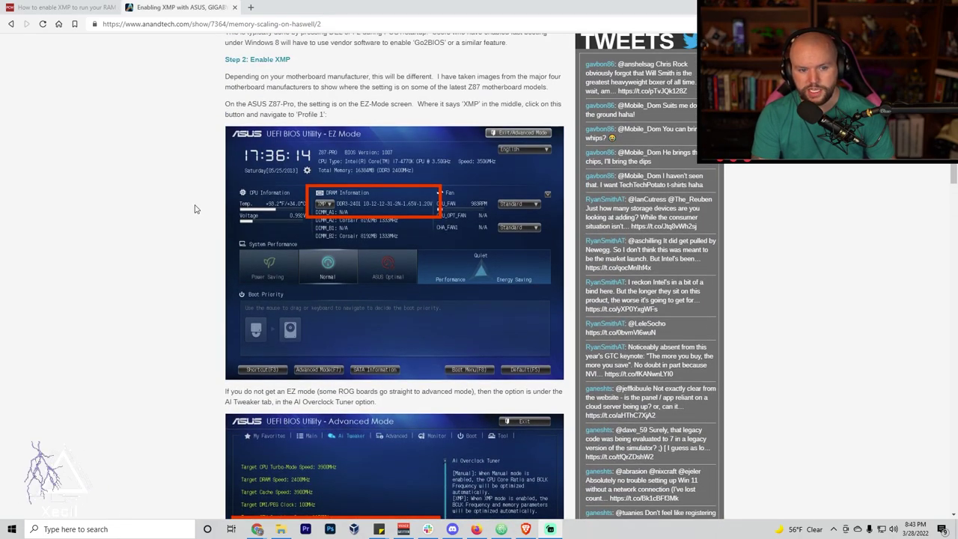
scroll(193, 208, "down", 3)
scroll(193, 210, "down", 2)
scroll(193, 210, "down", 1)
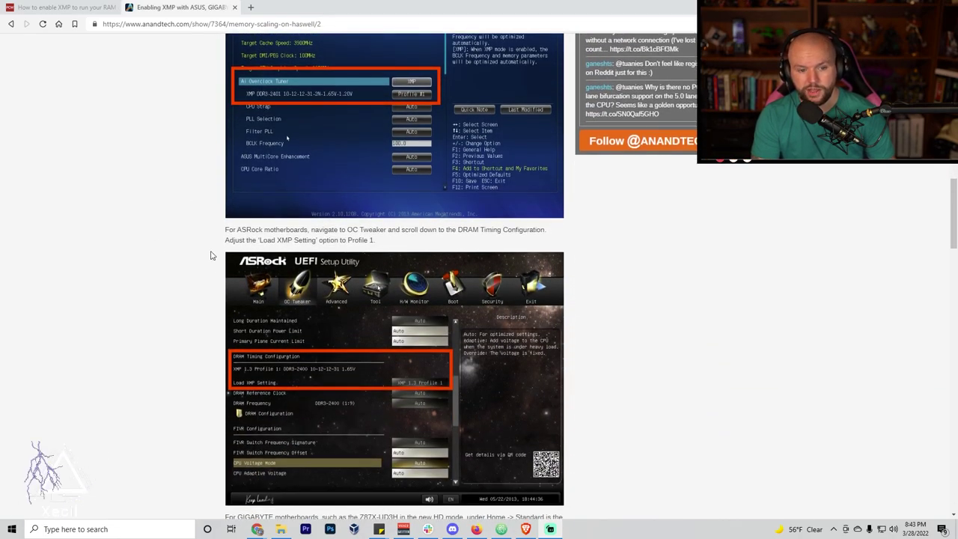
scroll(224, 262, "up", 2)
scroll(215, 249, "up", 2)
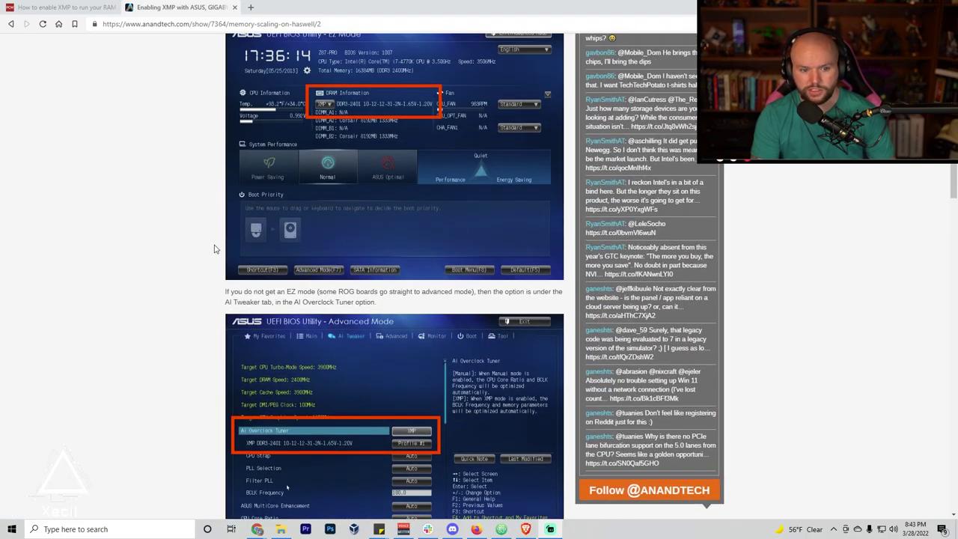
scroll(214, 249, "down", 4)
scroll(215, 248, "down", 3)
scroll(215, 248, "down", 1)
scroll(214, 249, "down", 2)
scroll(214, 248, "down", 1)
scroll(214, 249, "down", 2)
scroll(272, 252, "down", 1)
scroll(210, 229, "down", 2)
scroll(209, 235, "up", 6)
scroll(208, 237, "up", 1)
scroll(208, 237, "up", 3)
scroll(208, 237, "up", 4)
scroll(208, 236, "up", 4)
scroll(208, 235, "down", 2)
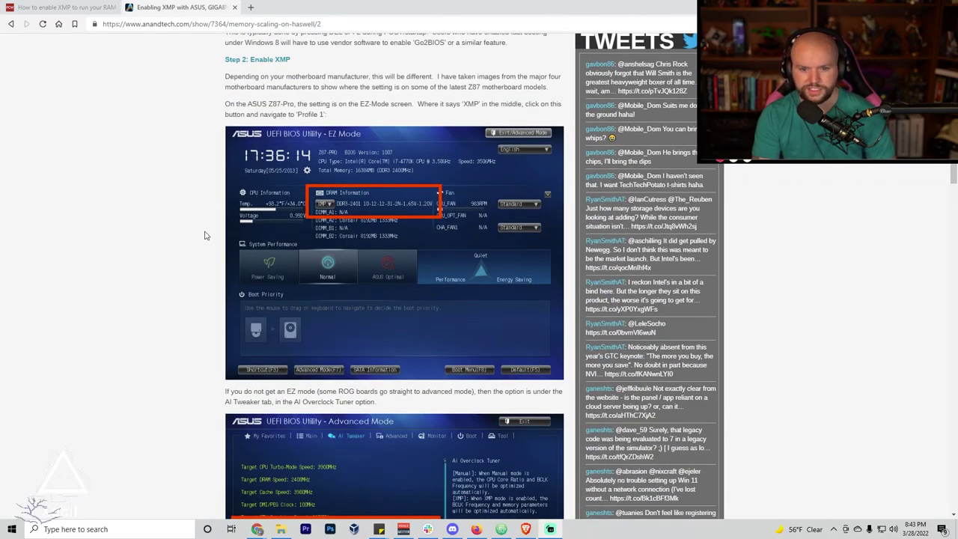
scroll(217, 175, "down", 2)
scroll(248, 249, "down", 3)
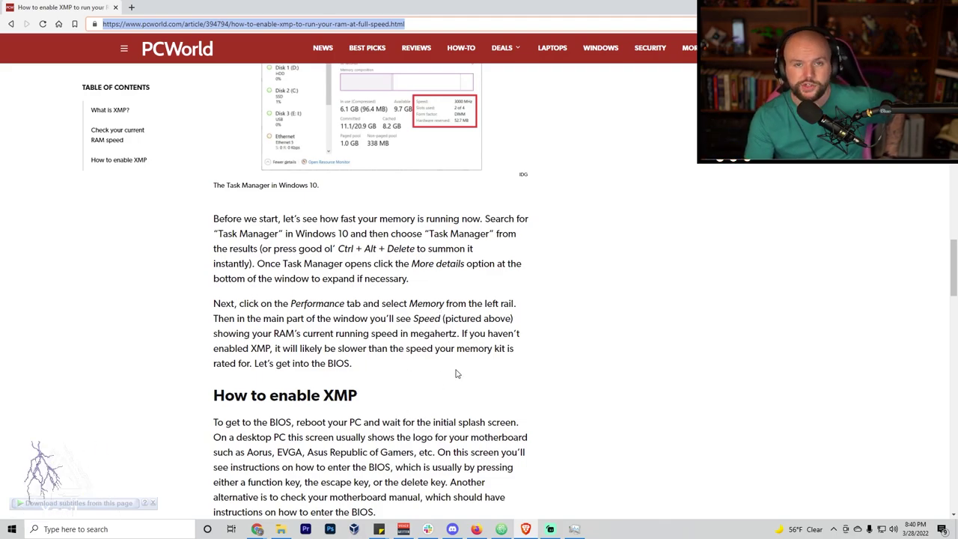
- Bring up Task Manager's memory page (3200 MHz) over the article with Ctrl+Shift+Esc
key("ctrl+shift+Escape")
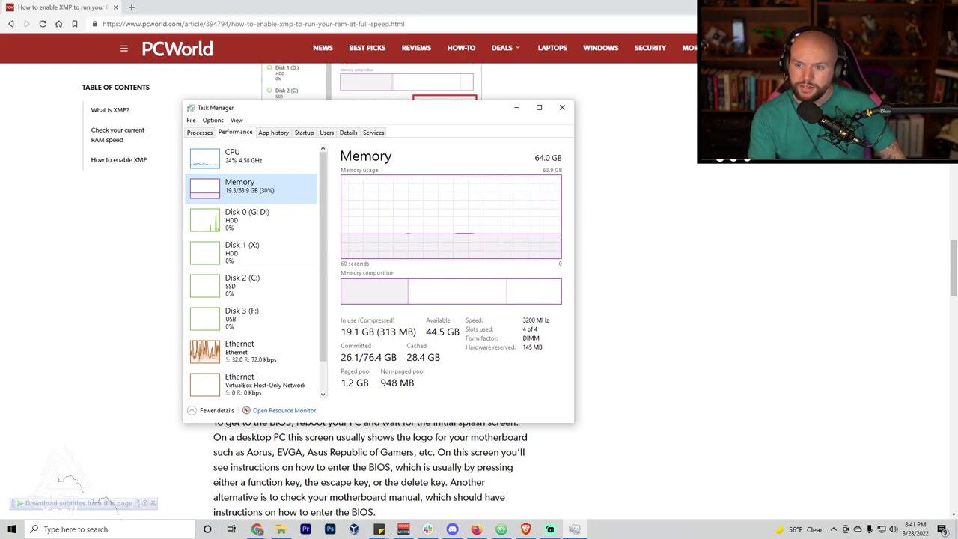
- Minimise Brave and nudge Task Manager's memory panel up over the bare desktop
left_click(873, 7)
left_click_drag(432, 110, 438, 99)
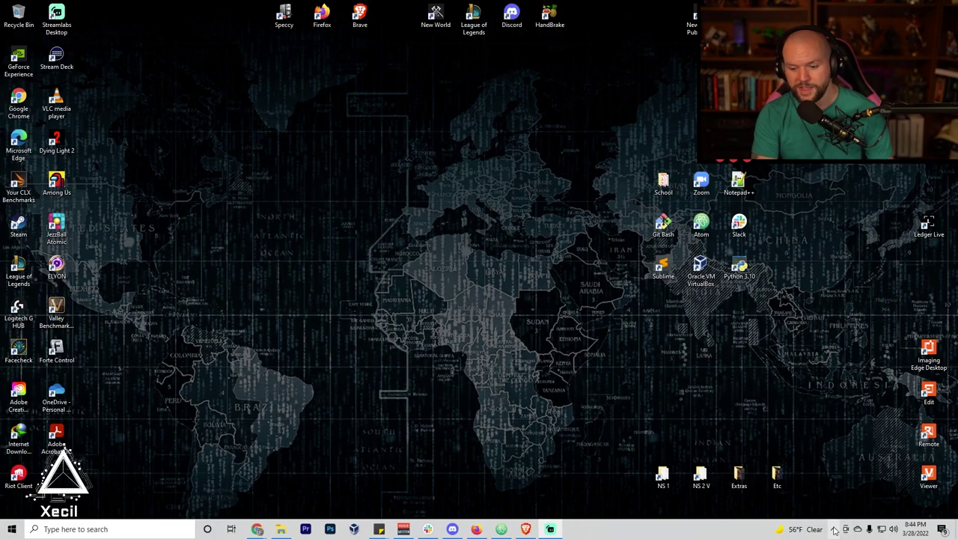
- Launch NVIDIA Control Panel from the NVIDIA icon in the system tray overflow
left_click(834, 529)
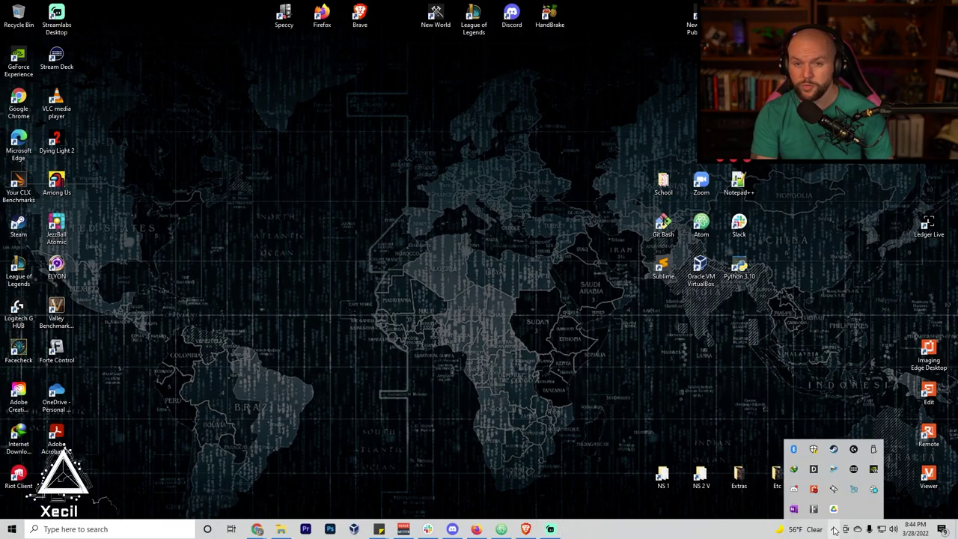
right_click(872, 470)
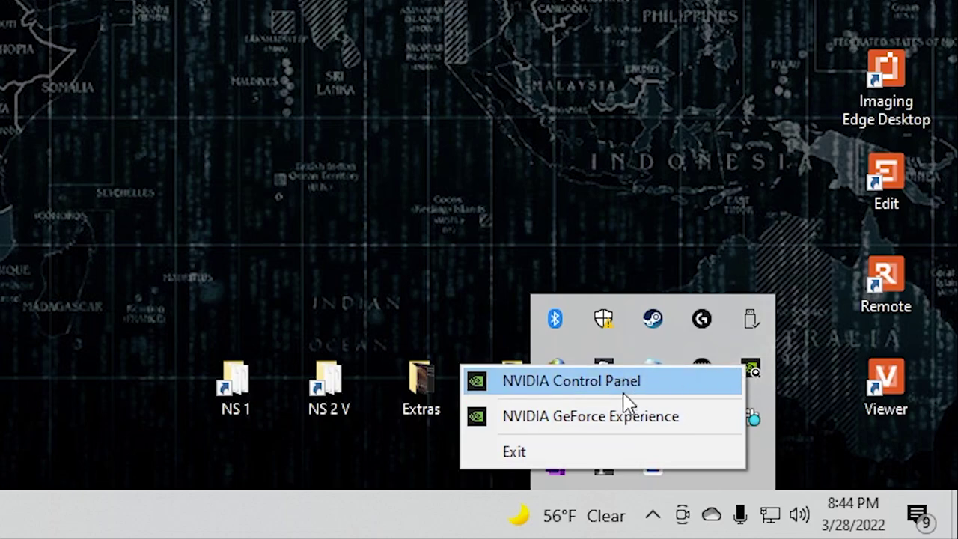
left_click(604, 383)
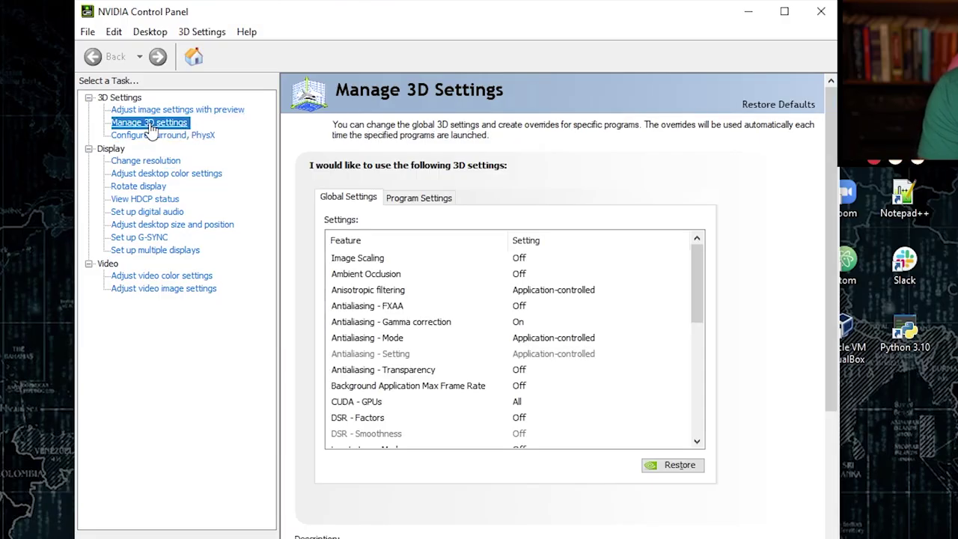
- Review New World's program-specific 3D setting overrides
left_click(418, 201)
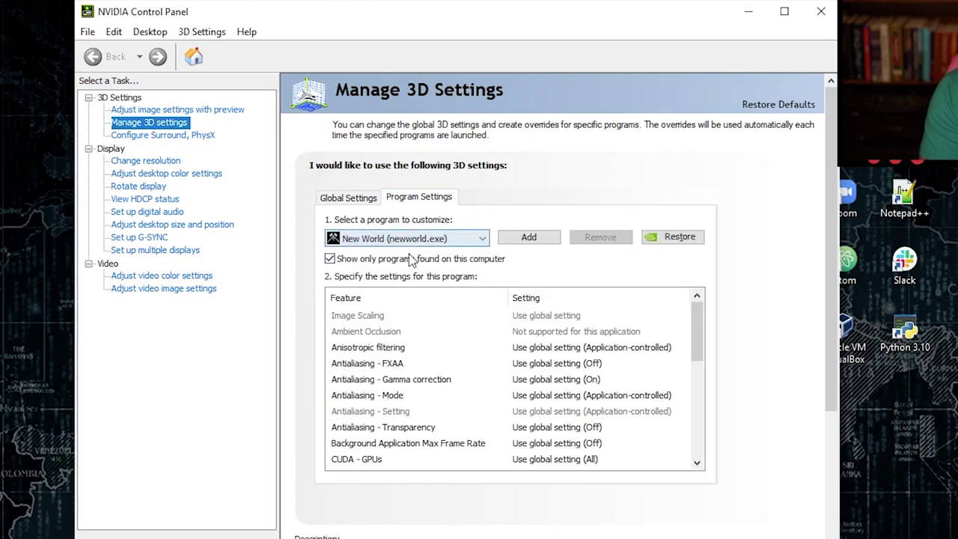
scroll(461, 371, "down", 2)
scroll(460, 370, "down", 2)
scroll(461, 370, "down", 2)
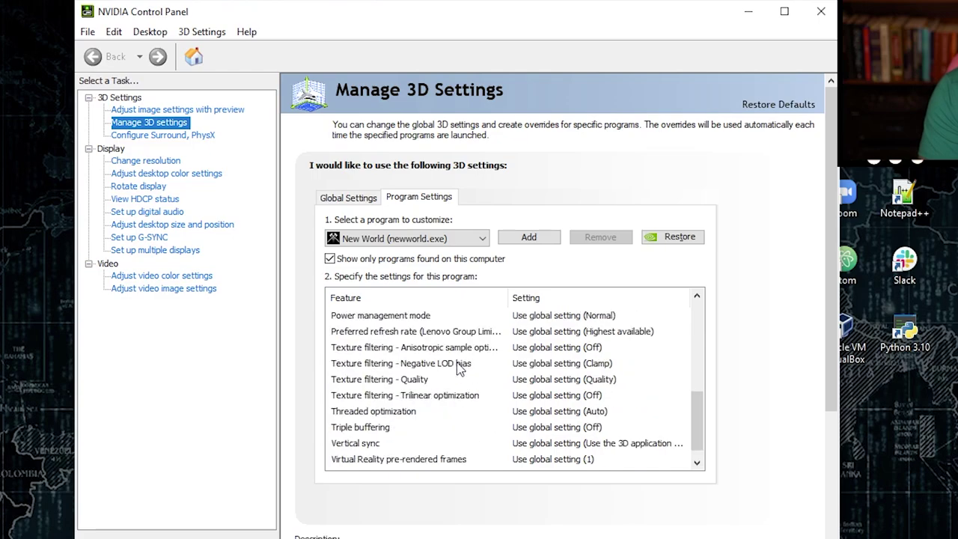
scroll(460, 369, "down", 1)
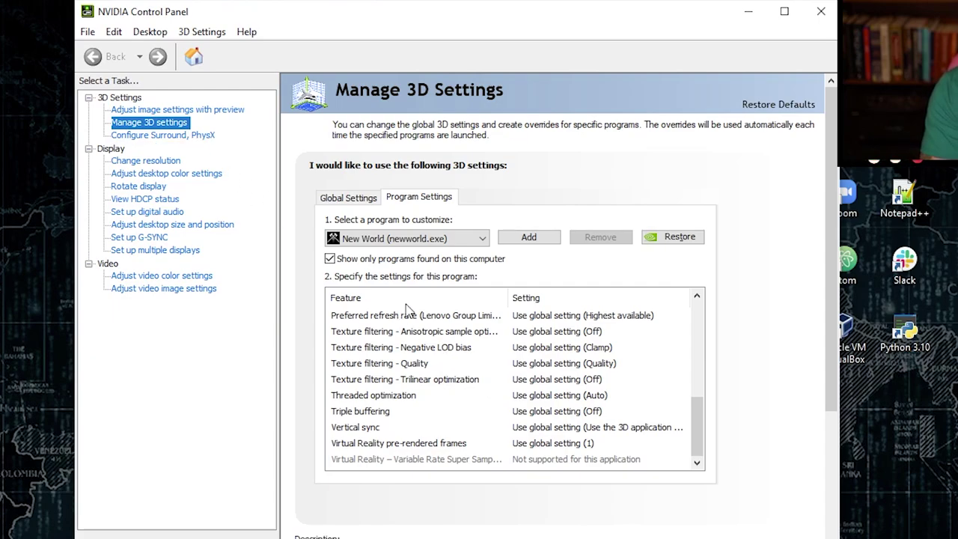
- Return to Global Settings and scroll to texture filtering and vertical sync
left_click(367, 200)
scroll(458, 322, "down", 2)
scroll(449, 319, "down", 3)
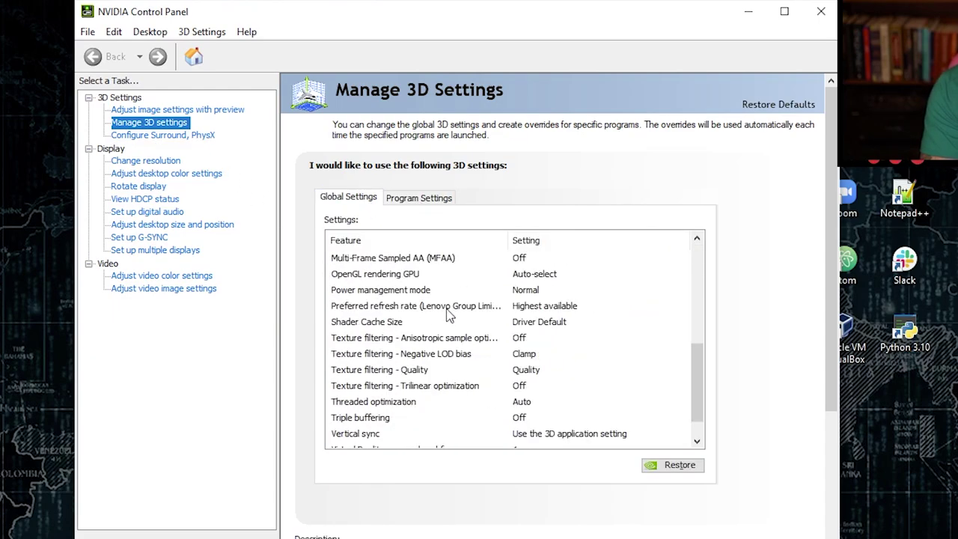
left_click(528, 372)
left_click(531, 370)
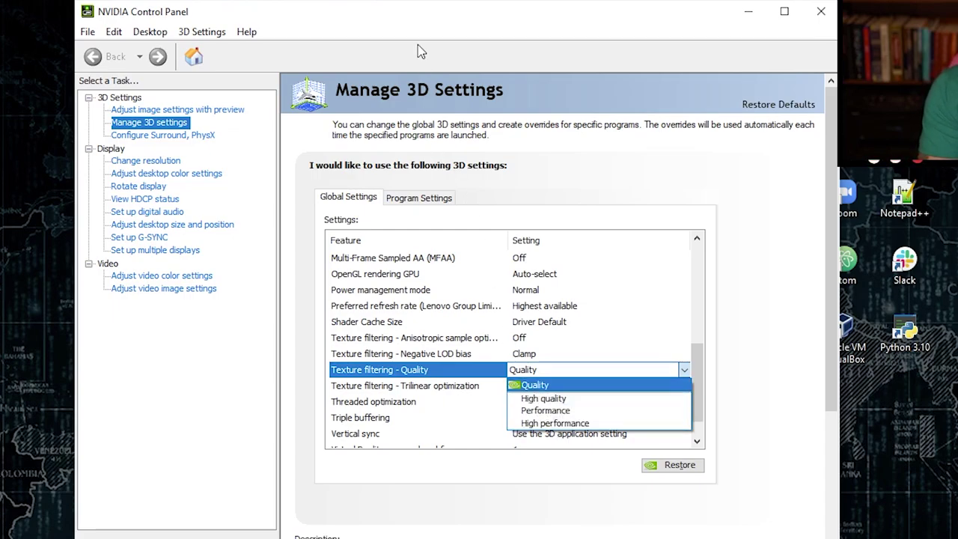
left_click(421, 22)
left_click_drag(421, 71, 395, 78)
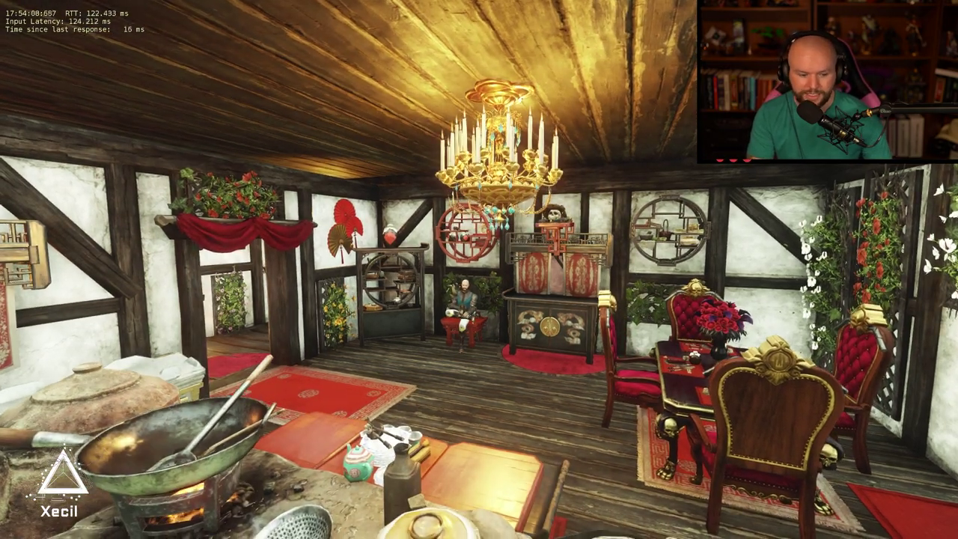
- Show the chat log, quest tracker and game UI over the house interior
key("Return")
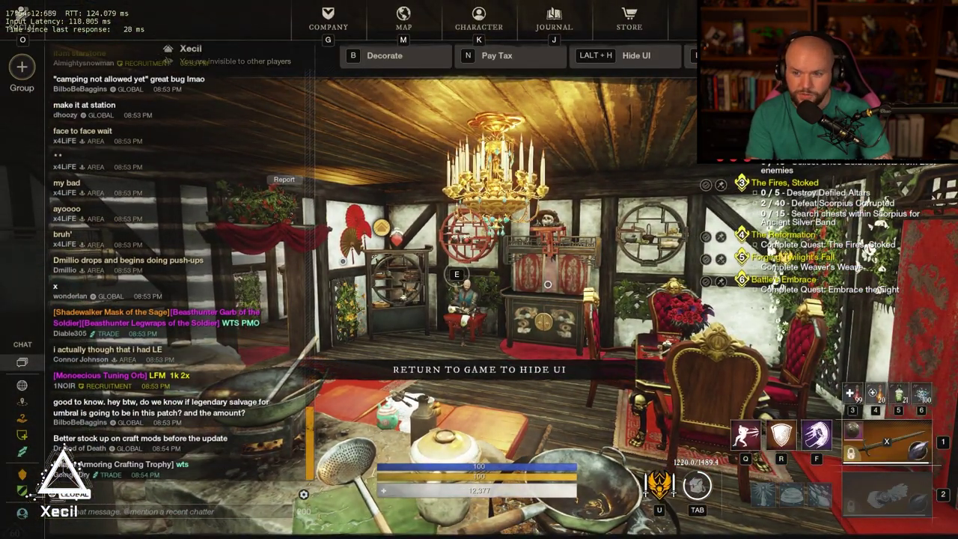
- Open Settings on Preferences and keep Bandwidth Mode at High
key("Escape")
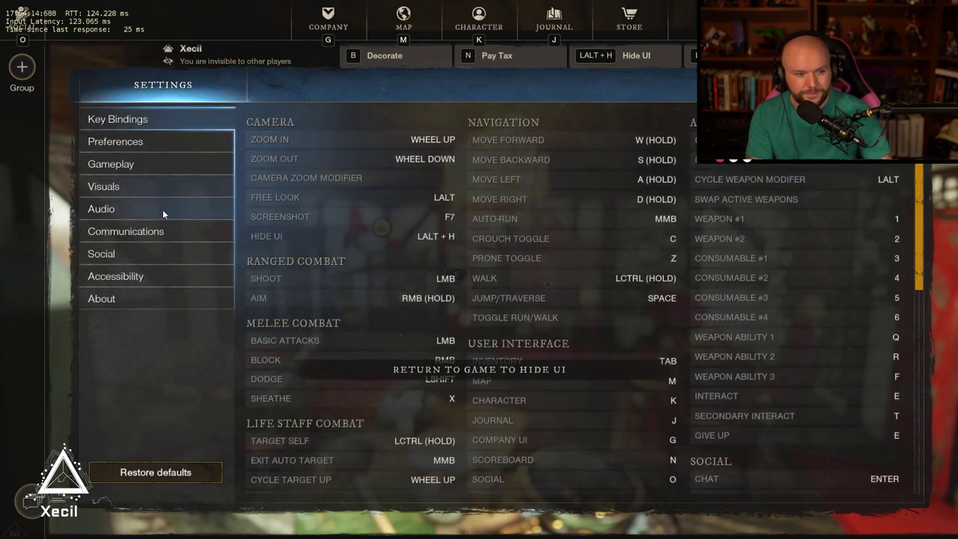
left_click(151, 139)
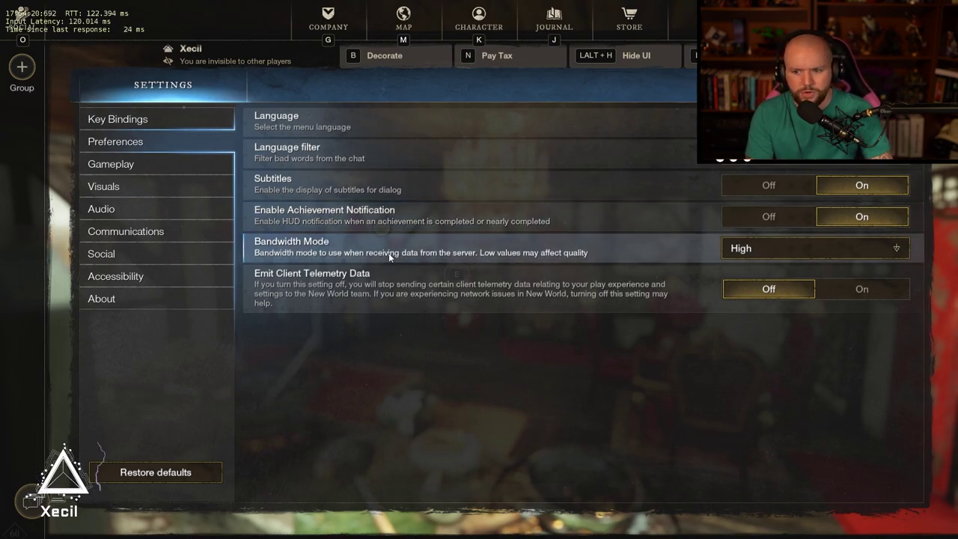
left_click(733, 252)
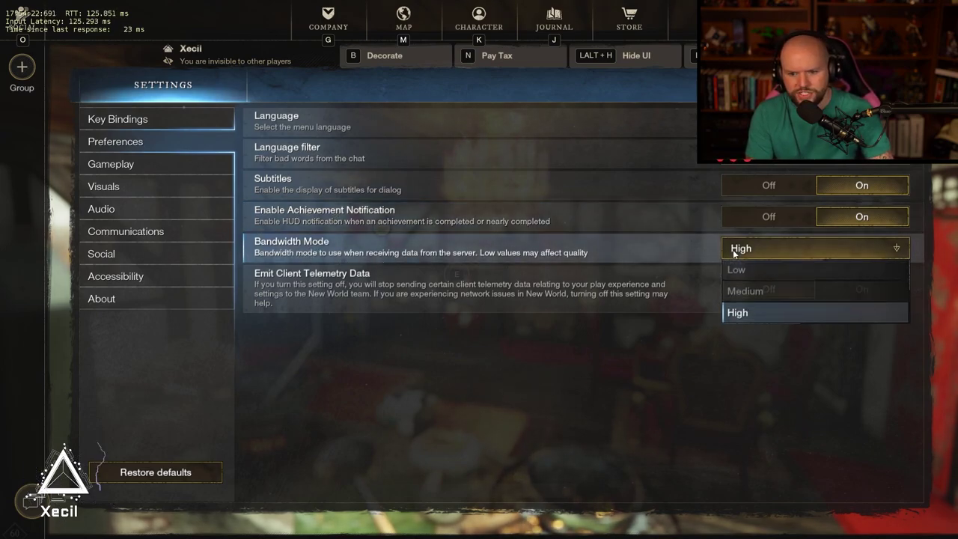
left_click(738, 315)
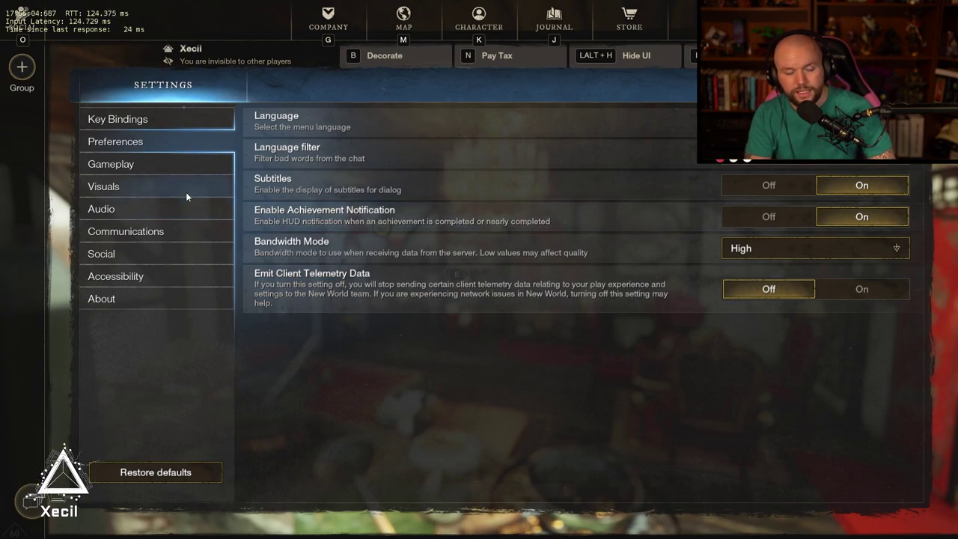
- Bring up the Visuals page and look through the Window Mode options without changing them
left_click(186, 193)
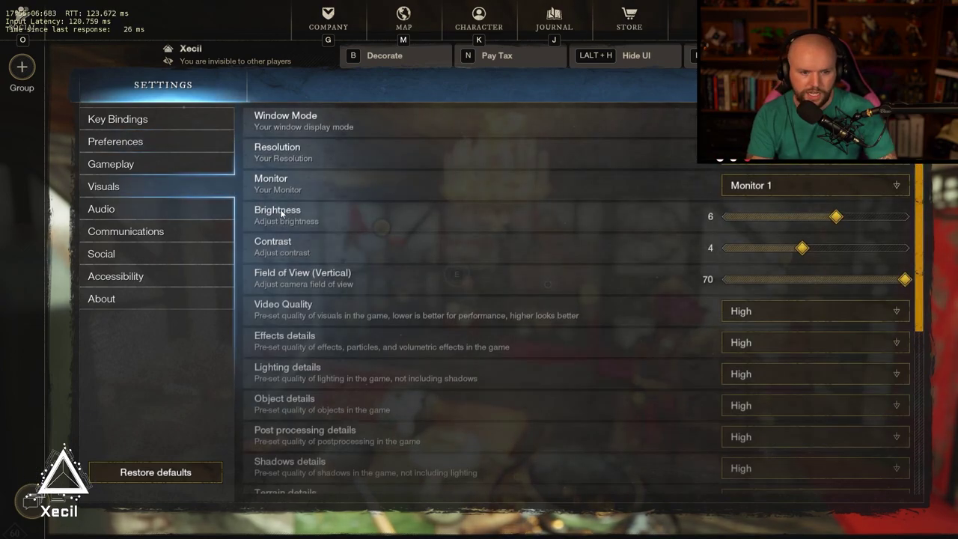
scroll(333, 204, "down", 2)
scroll(398, 247, "up", 2)
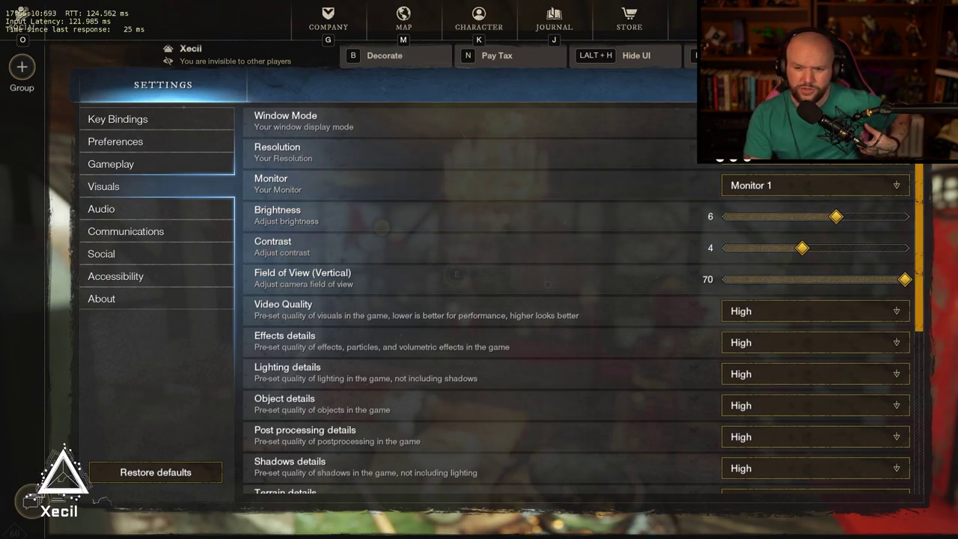
left_click(816, 121)
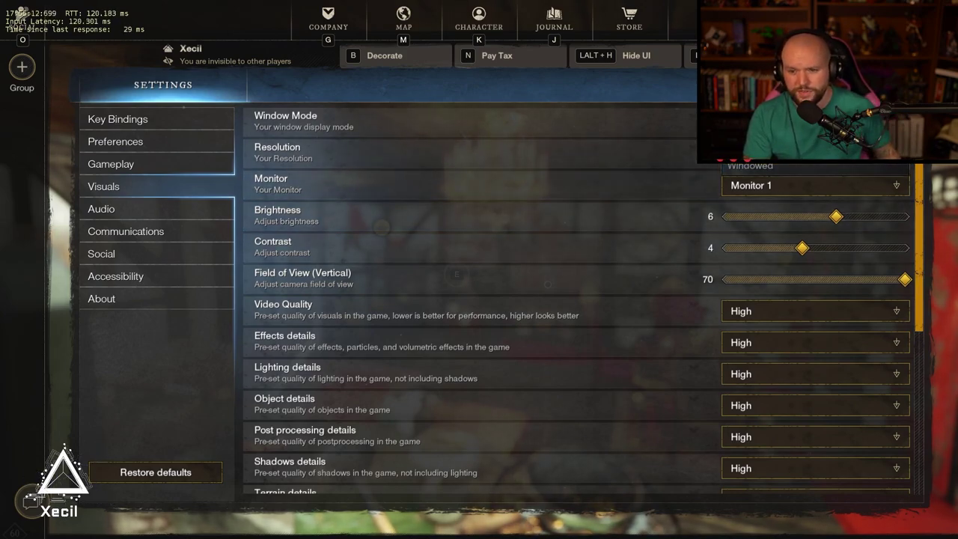
scroll(644, 205, "down", 4)
scroll(643, 208, "down", 3)
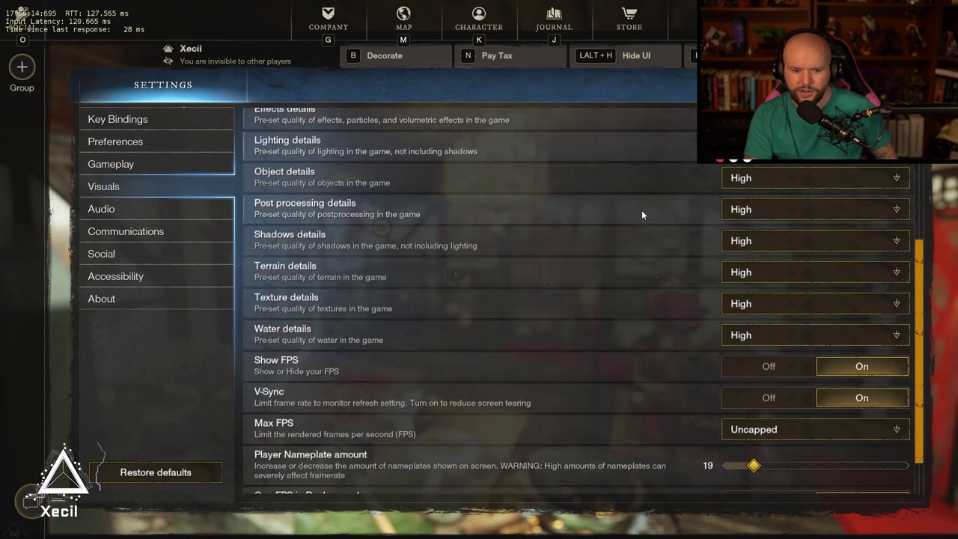
scroll(641, 208, "down", 2)
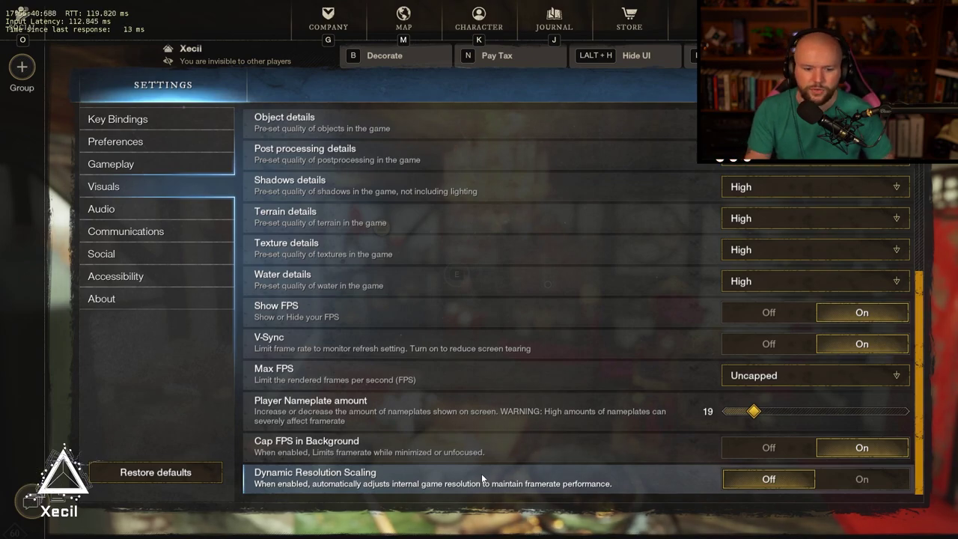
scroll(471, 434, "up", 1)
scroll(529, 333, "up", 2)
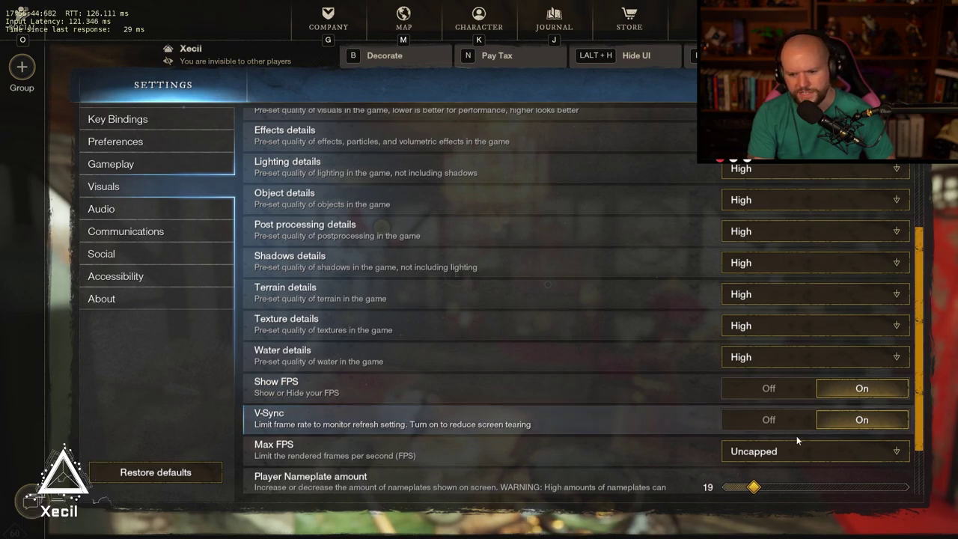
- Check the Max FPS choices and leave it at Uncapped
left_click(754, 460)
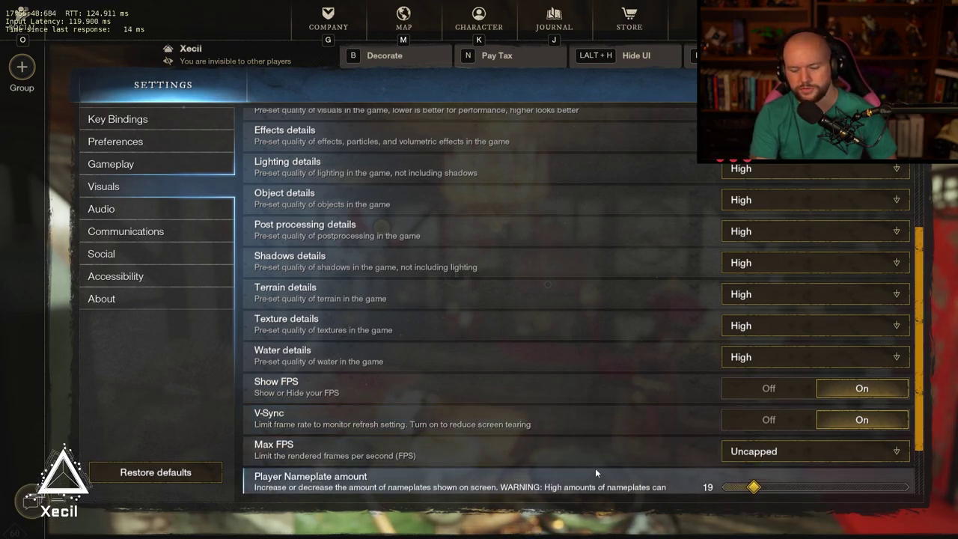
left_click(752, 453)
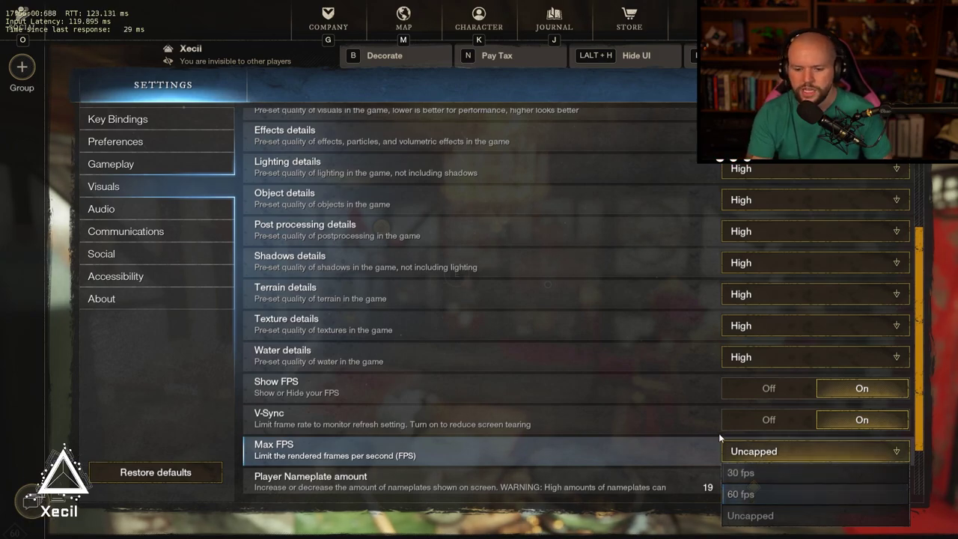
scroll(700, 412, "up", 1)
scroll(696, 359, "up", 1)
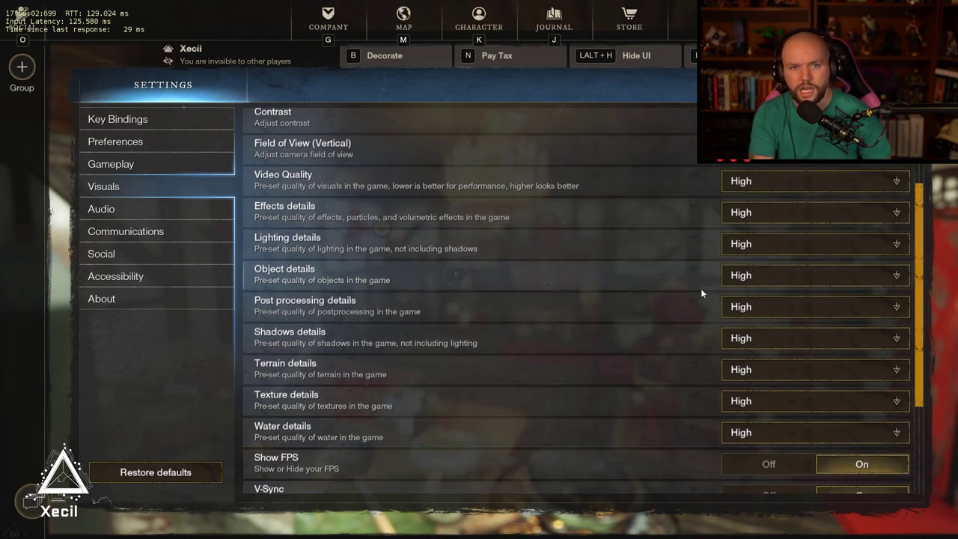